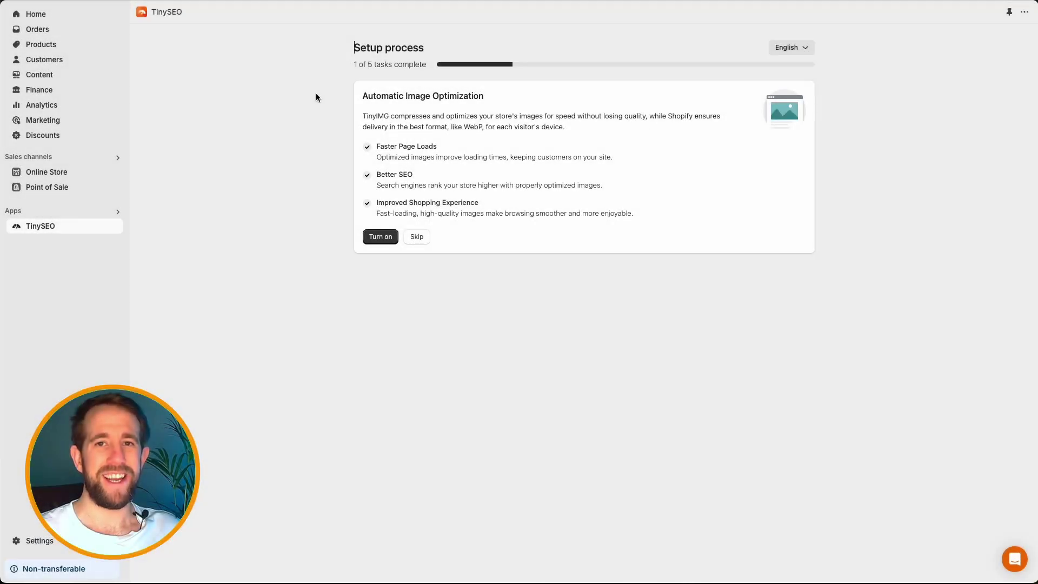
Highlight the Automatic Image Optimization heading and its Faster Page Loads, Better SEO and Improved Shopping benefits
{"action": "triple_click", "coordinate": [358, 46]}
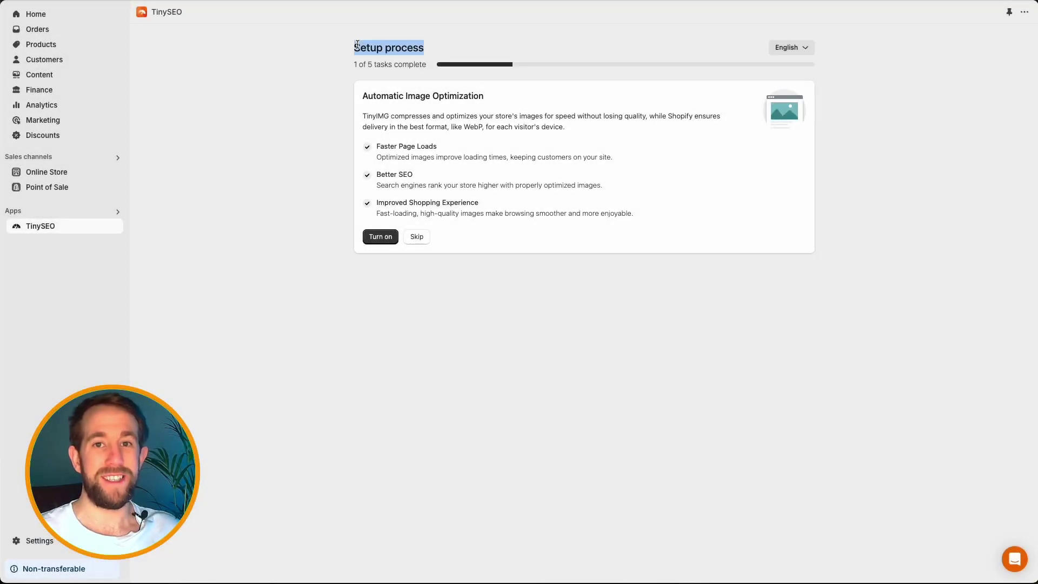
{"action": "triple_click", "coordinate": [367, 95]}
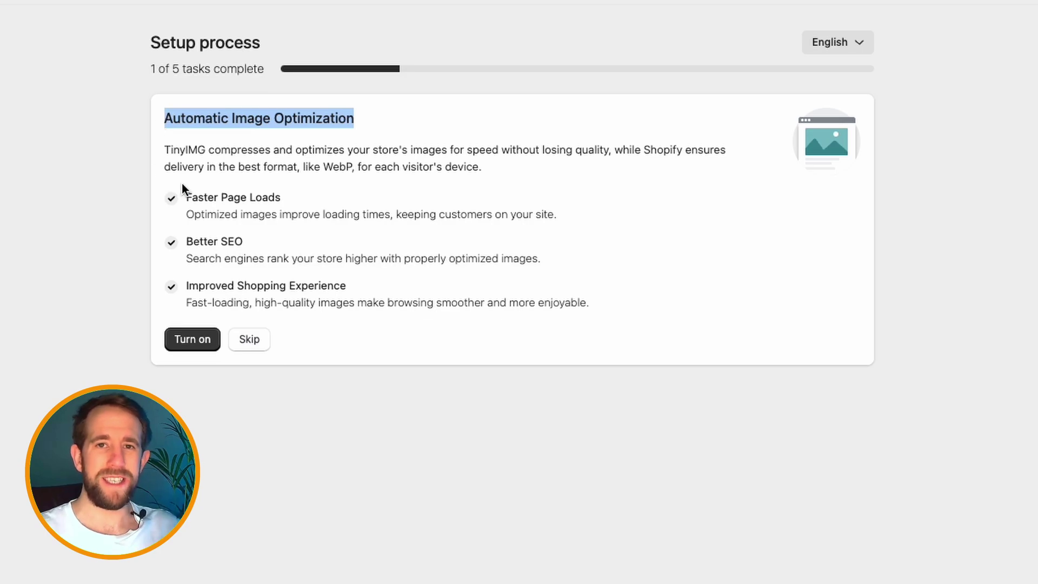
{"action": "triple_click", "coordinate": [199, 192]}
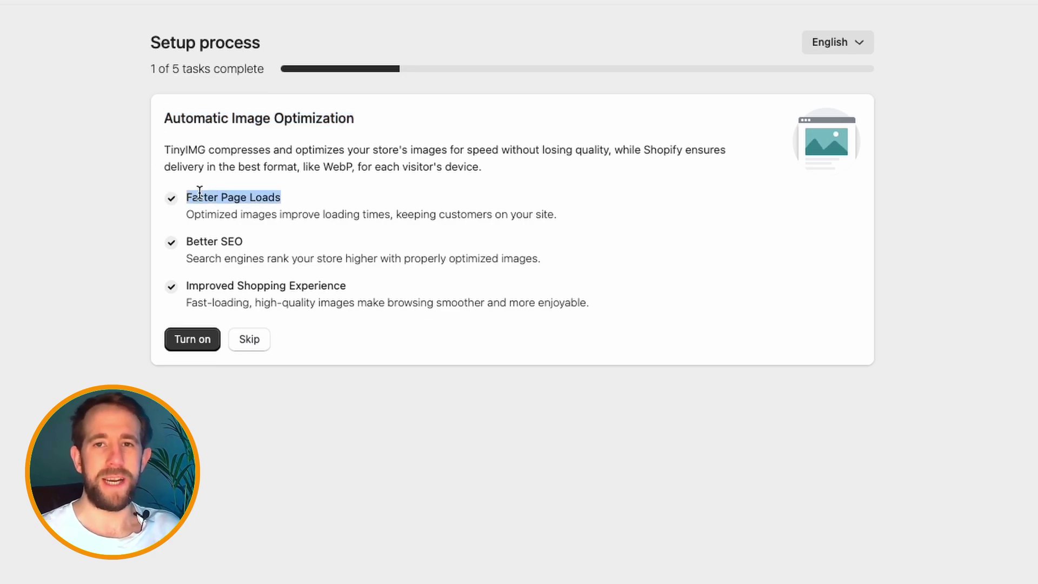
{"action": "double_click", "coordinate": [196, 241]}
{"action": "triple_click", "coordinate": [196, 241]}
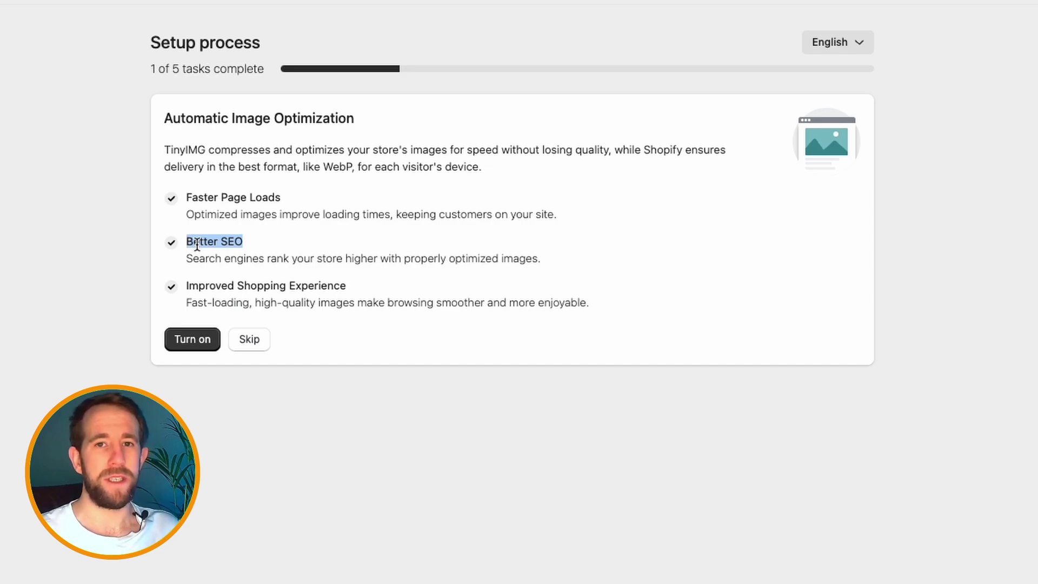
{"action": "double_click", "coordinate": [195, 283]}
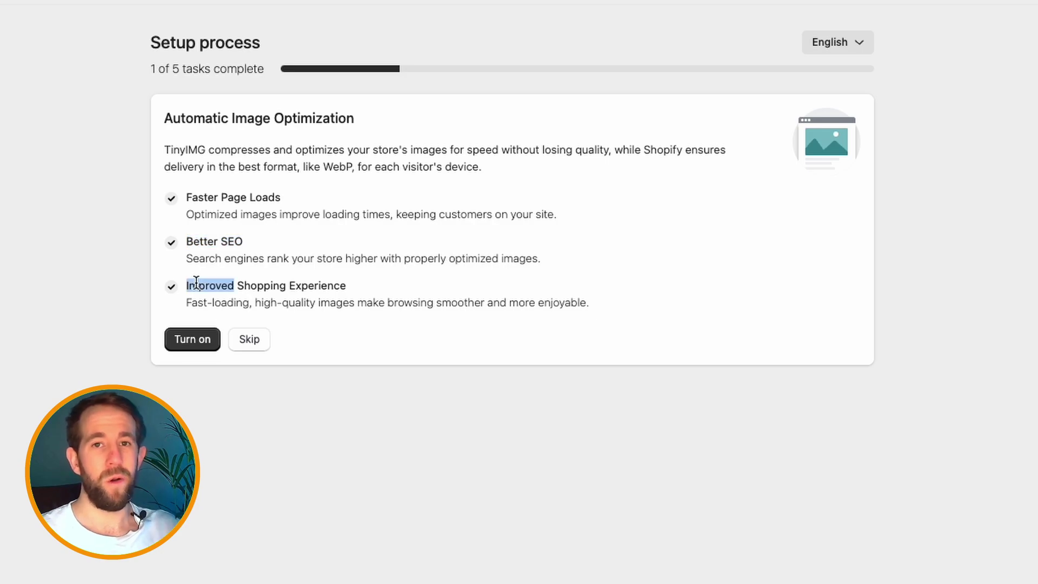
{"action": "triple_click", "coordinate": [196, 284]}
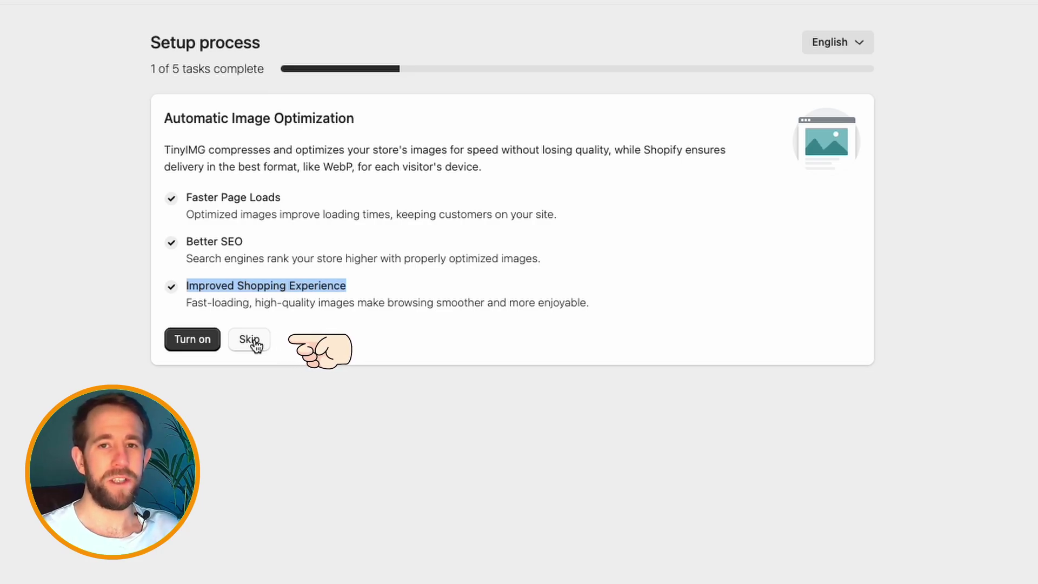
Turn on automatic image optimization and place the cursor at the end of the ALT text template
{"action": "left_click", "coordinate": [191, 345]}
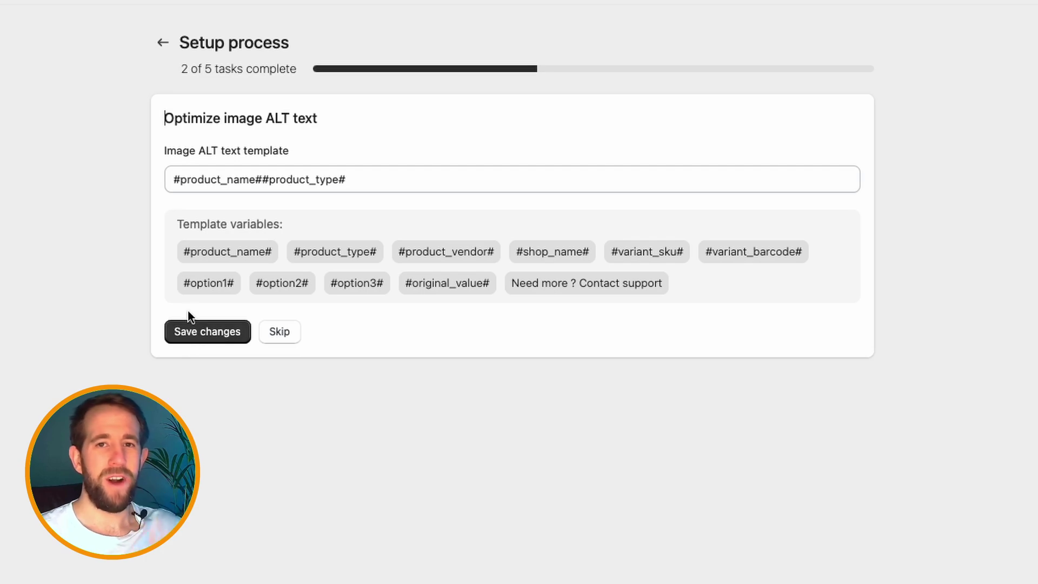
{"action": "triple_click", "coordinate": [178, 115]}
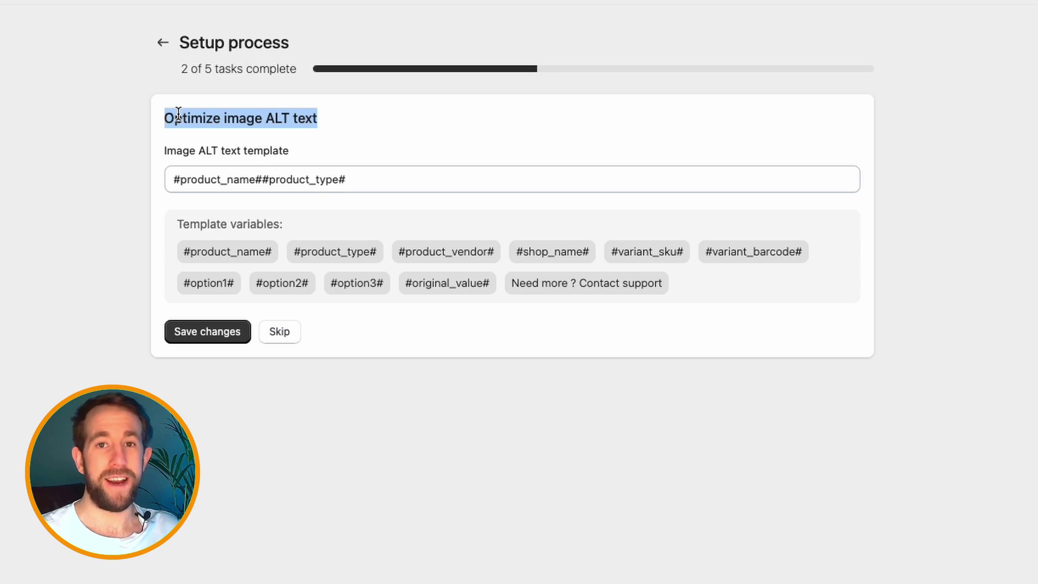
{"action": "triple_click", "coordinate": [198, 223]}
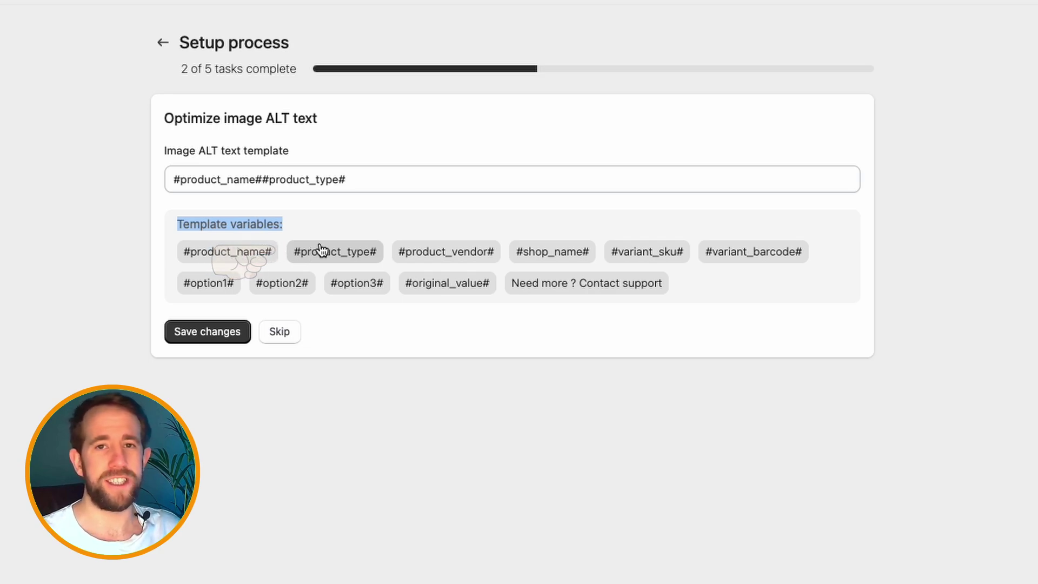
{"action": "left_click", "coordinate": [393, 173]}
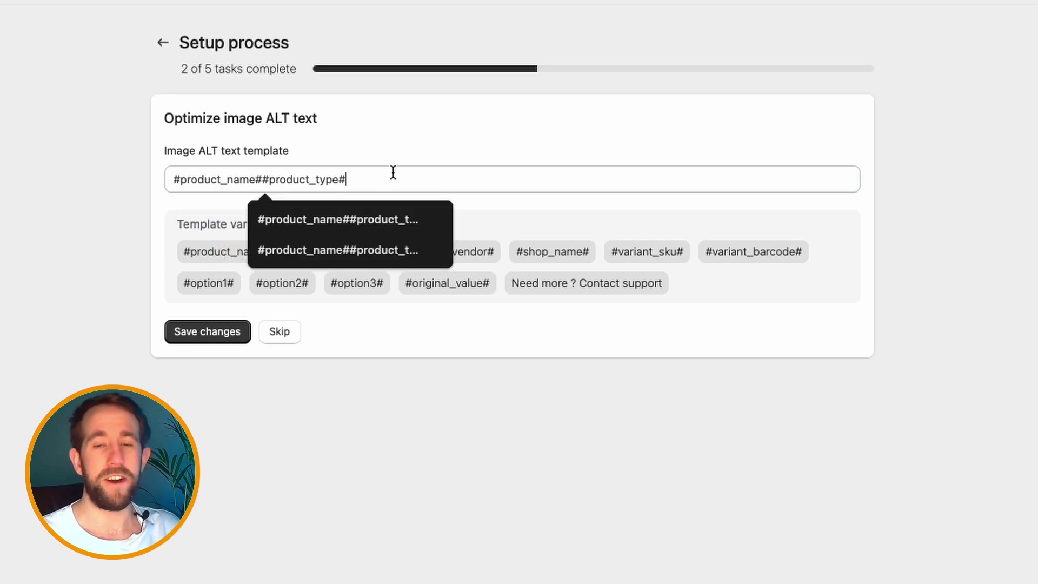
{"action": "type", "text": "Personalise your own text here"}
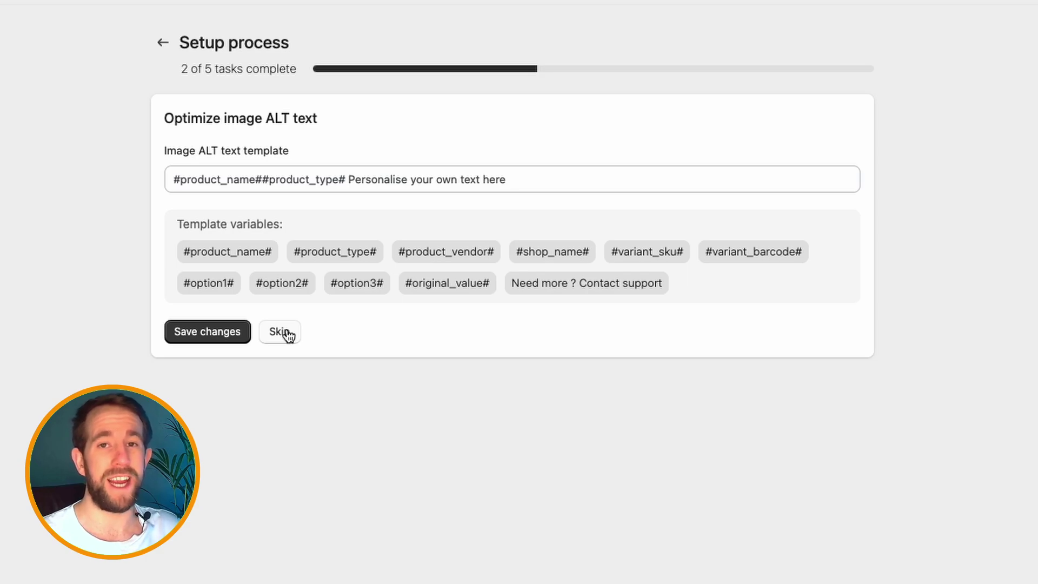
Save the ALT text template and place the cursor at the end of the image filename template
{"action": "left_click", "coordinate": [208, 337]}
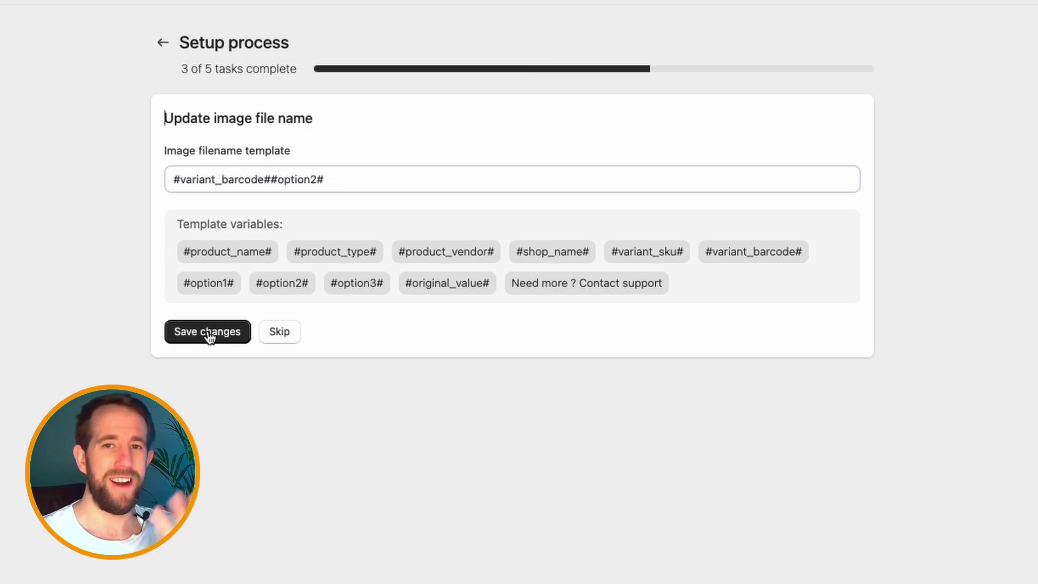
{"action": "triple_click", "coordinate": [186, 117]}
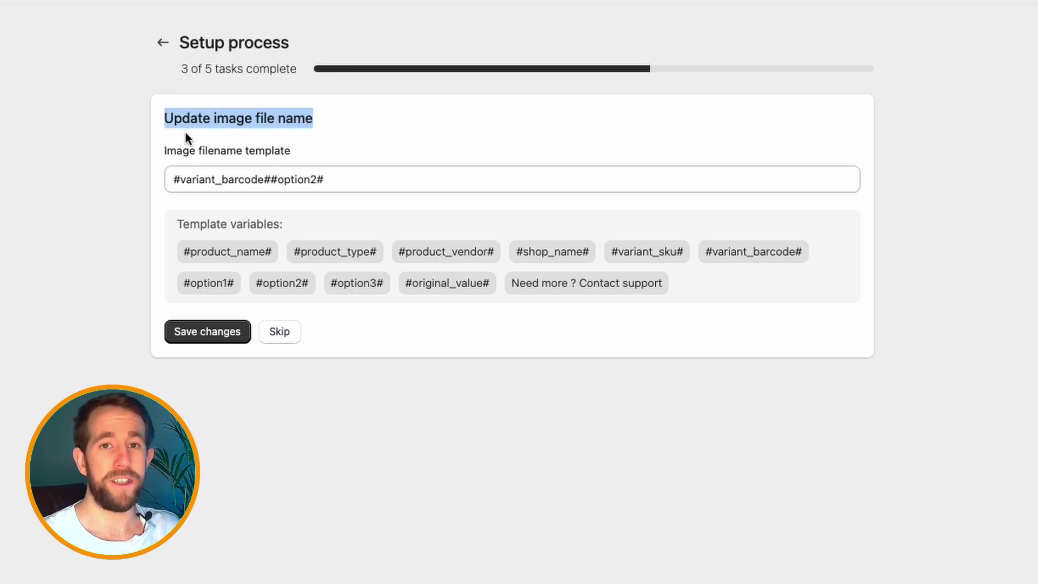
{"action": "triple_click", "coordinate": [167, 186]}
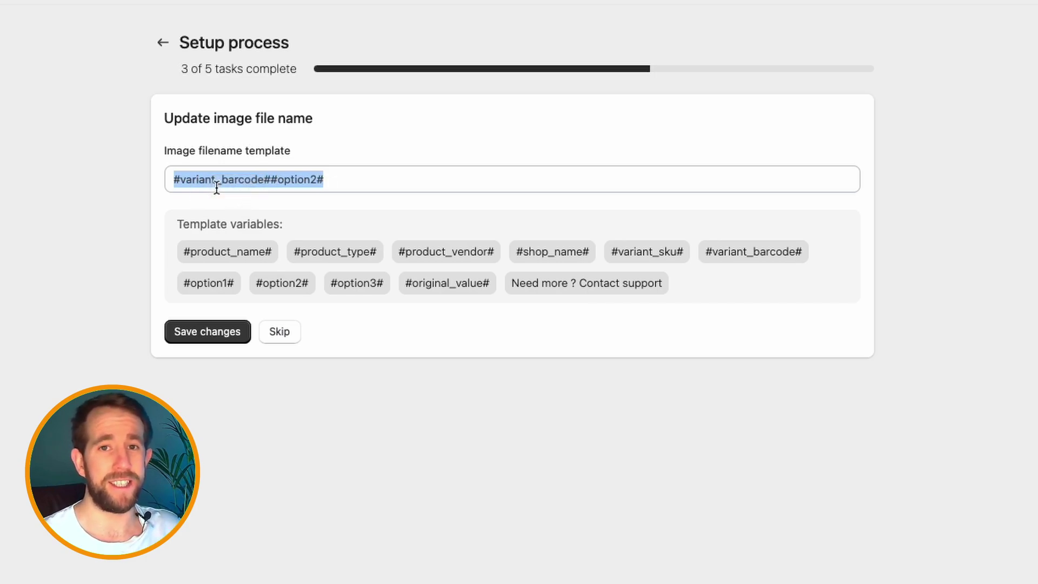
{"action": "left_click", "coordinate": [360, 183]}
{"action": "type", "text": "Personalise your own text here"}
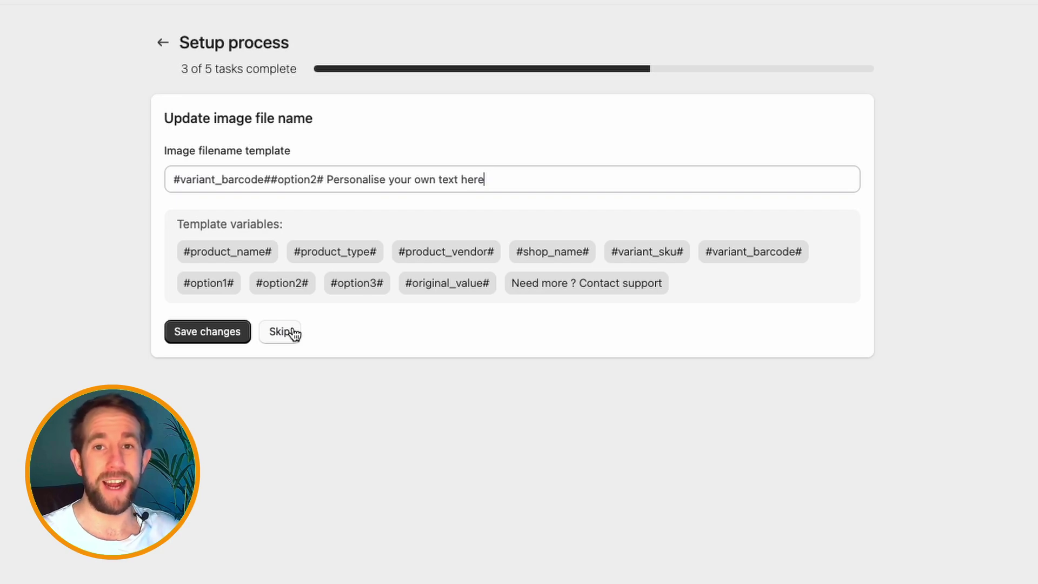
Save the filename template and keep the oversized-image resize size at 1200px (Recommended)
{"action": "left_click", "coordinate": [223, 332]}
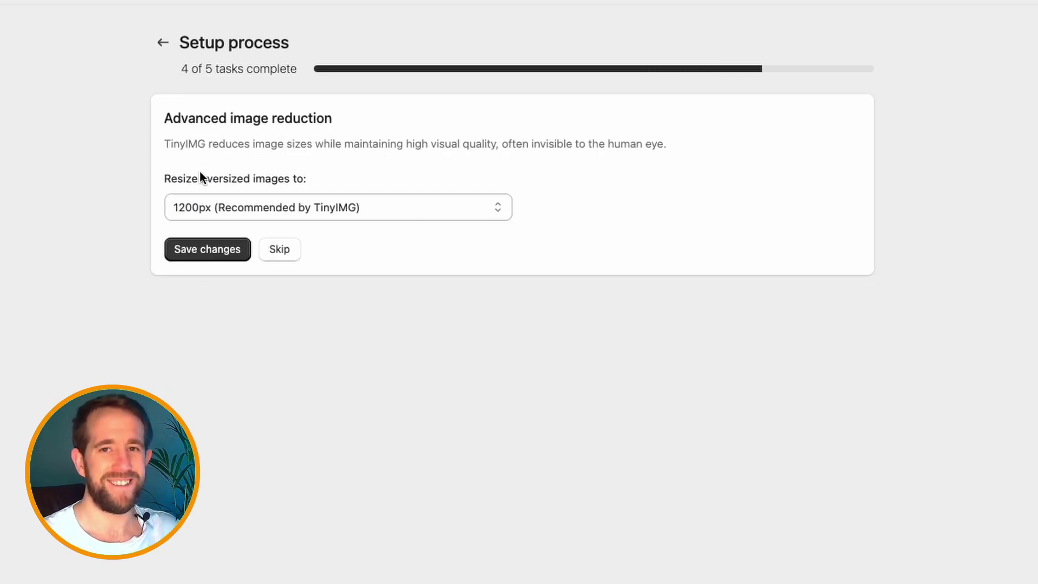
{"action": "double_click", "coordinate": [196, 120]}
{"action": "triple_click", "coordinate": [196, 119]}
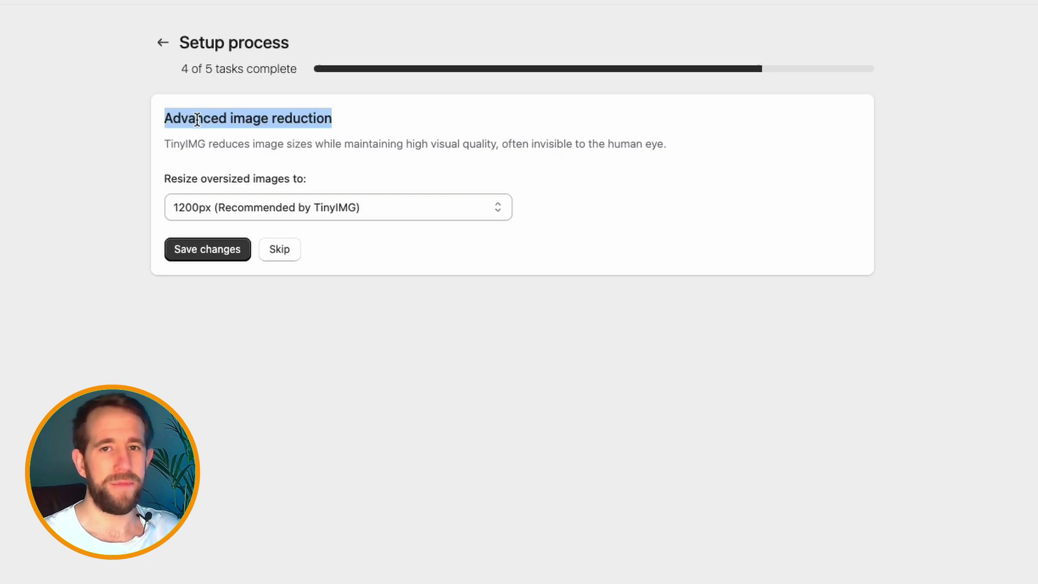
{"action": "left_click", "coordinate": [497, 208]}
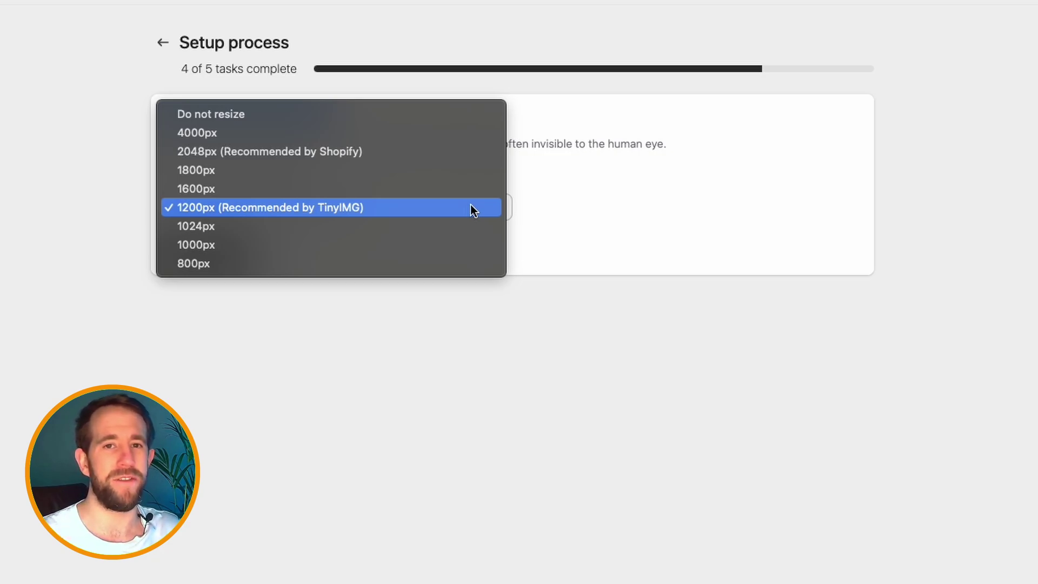
{"action": "left_click", "coordinate": [472, 210]}
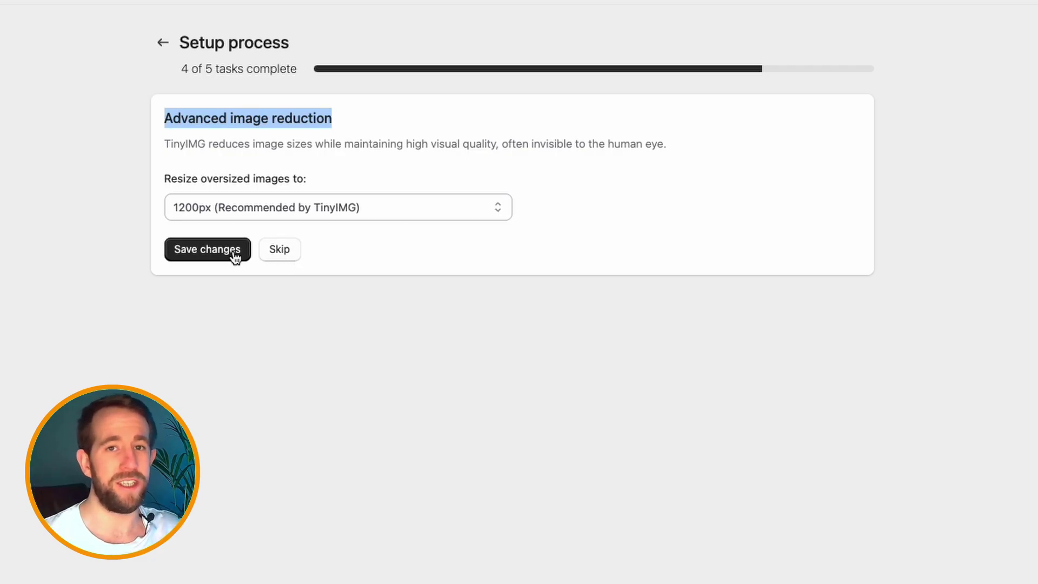
{"action": "left_click", "coordinate": [214, 254]}
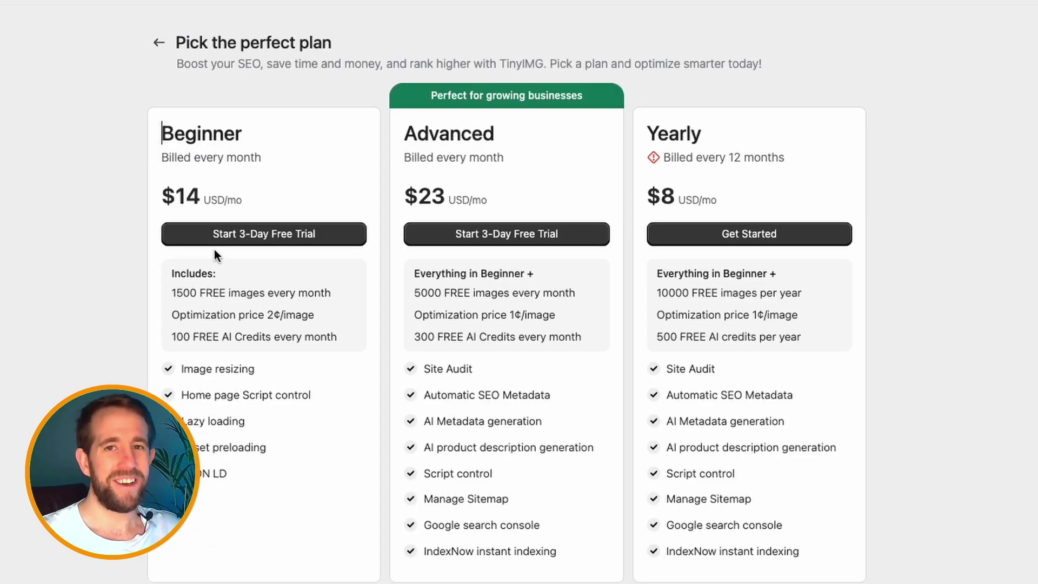